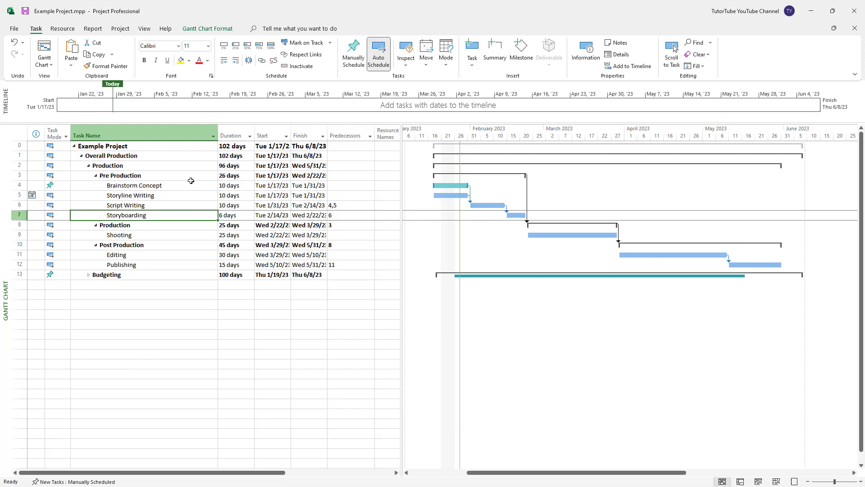
click(201, 187)
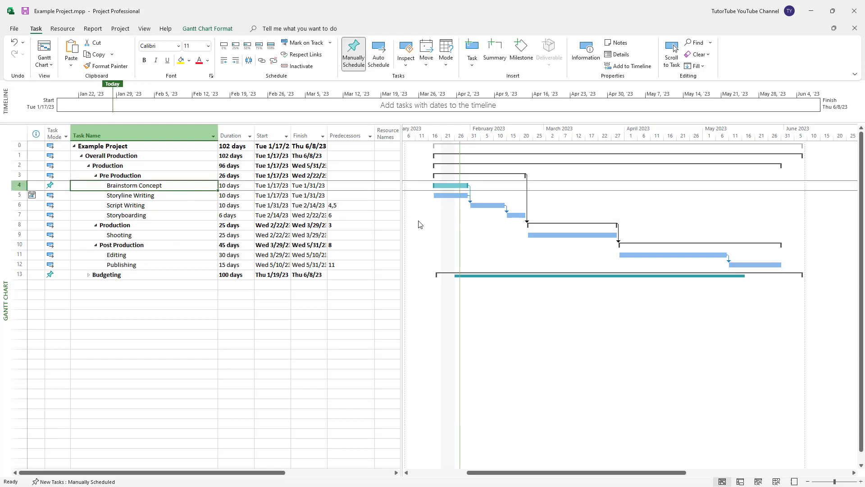
click(188, 215)
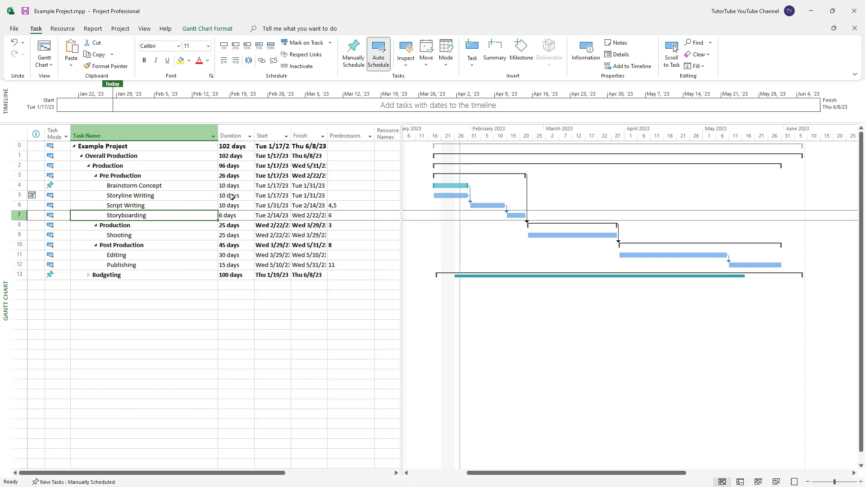
click(152, 185)
click(150, 197)
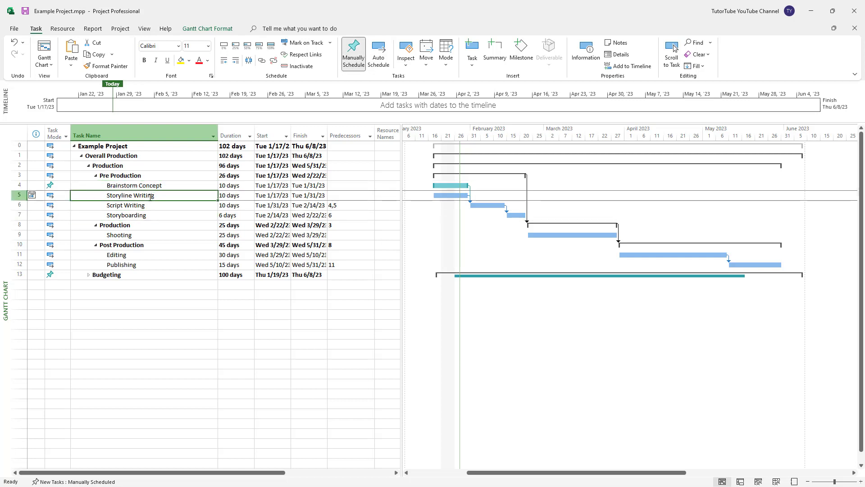
click(161, 206)
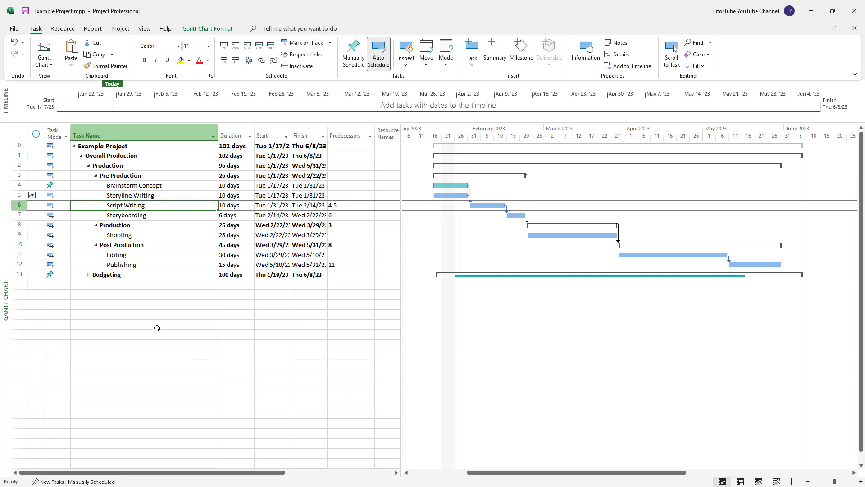
Add three new tasks named Task 1, Task 2 and Task 3 below Budgeting, leaving one blank row in between.
click(158, 297)
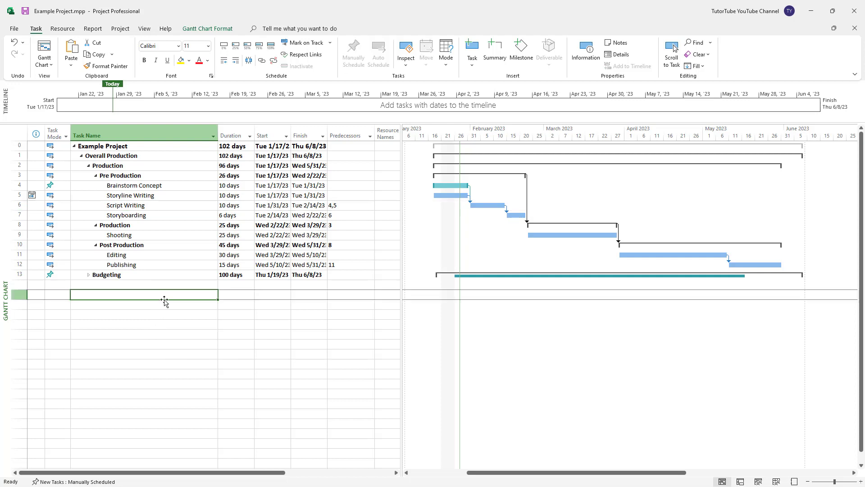
text(Task 1)
key(Return)
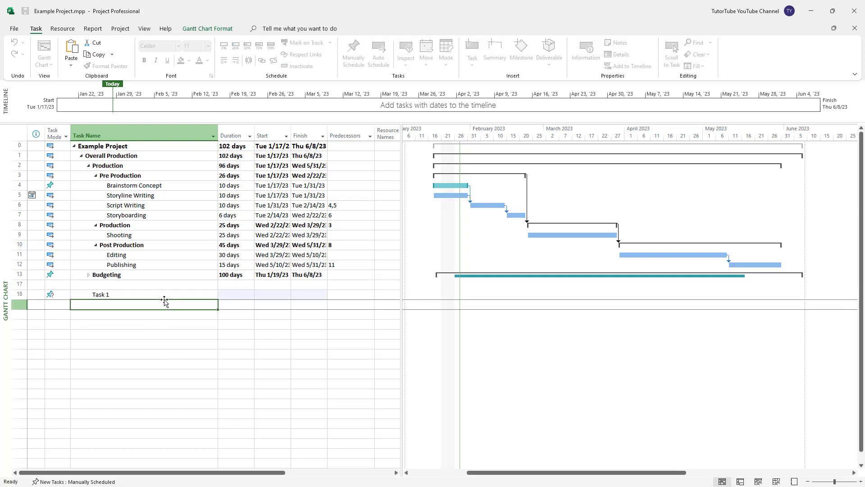
text(Task 2)
key(Return)
text(Task)
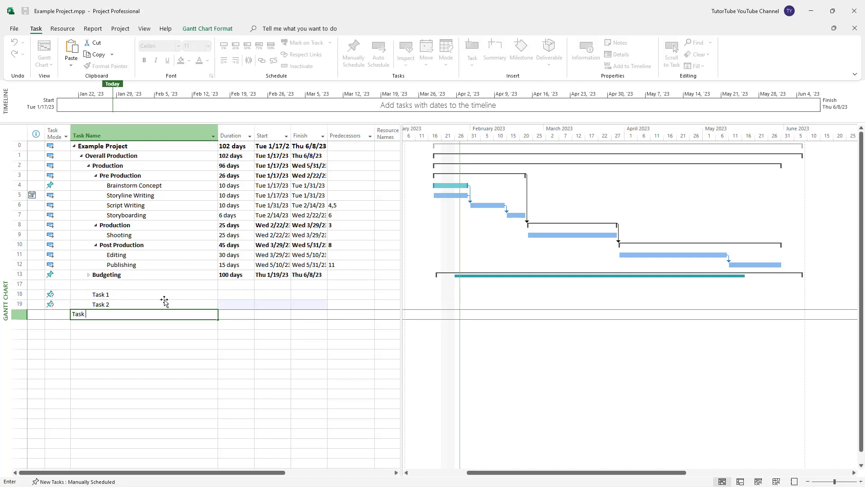
text( 3)
key(Return)
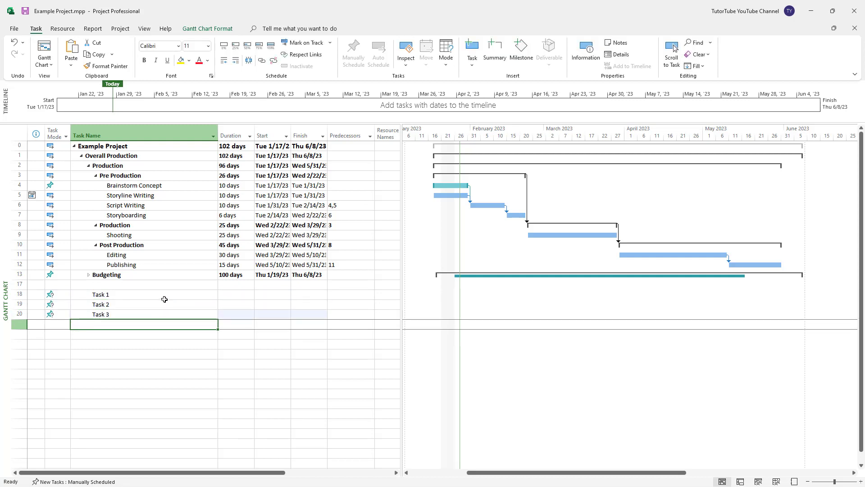
Link Task 1, Task 2 and Task 3 in sequence.
click(166, 296)
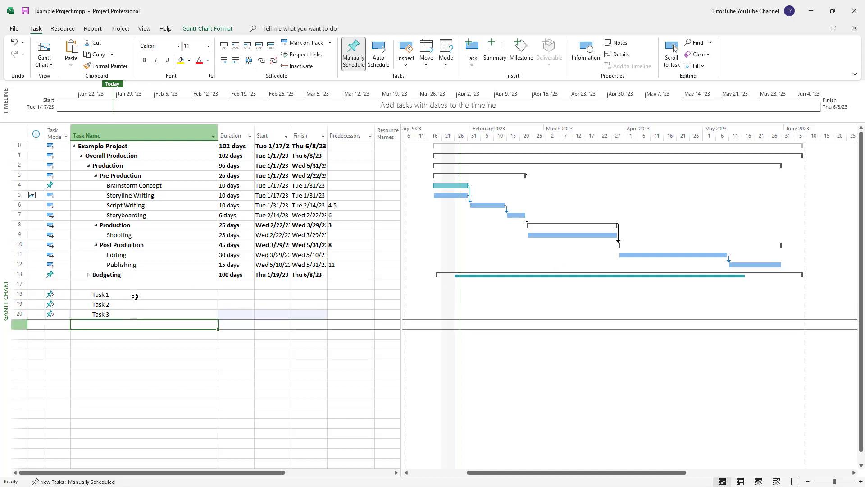
drag(135, 296, 137, 312)
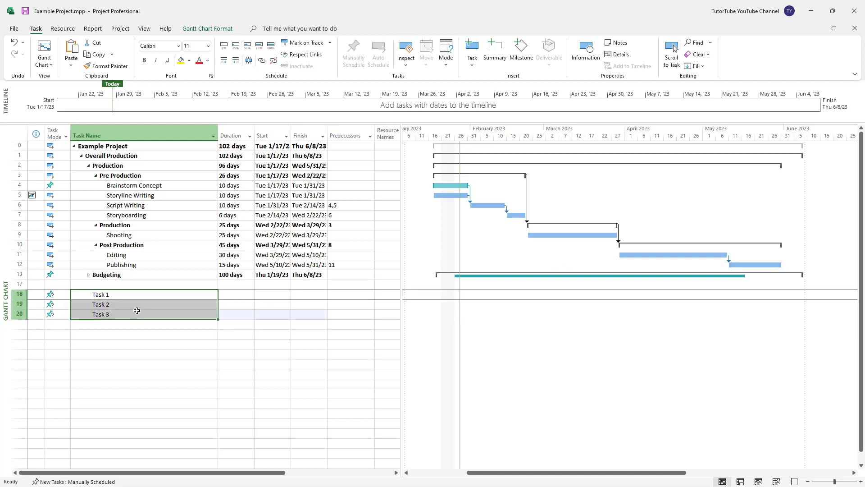
click(262, 61)
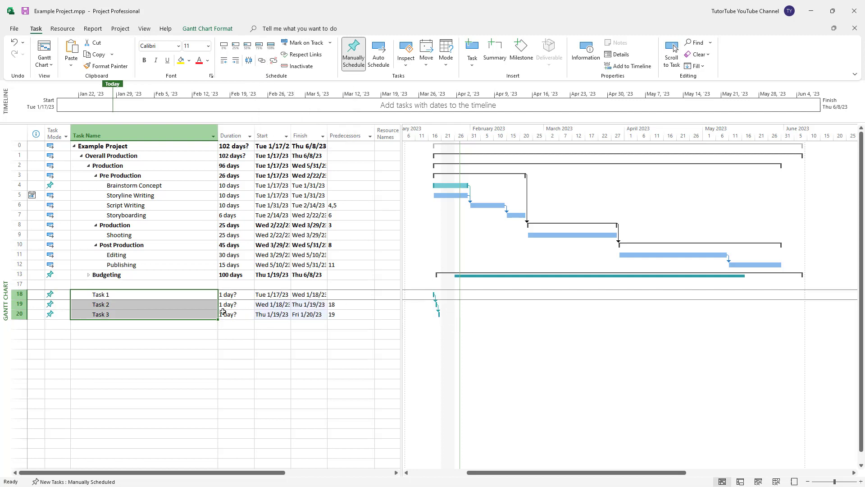
Set the durations of Task 1, Task 2 and Task 3 to 5 days each and dismiss the Planning Wizard tip.
click(228, 295)
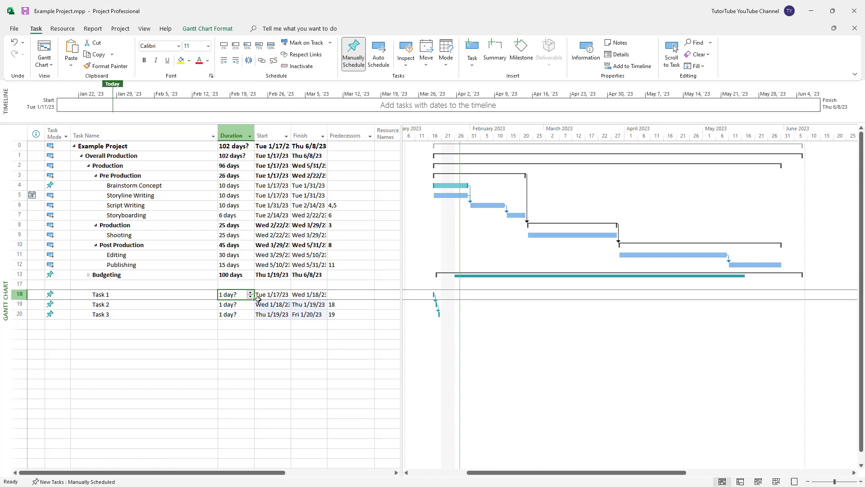
text(55)
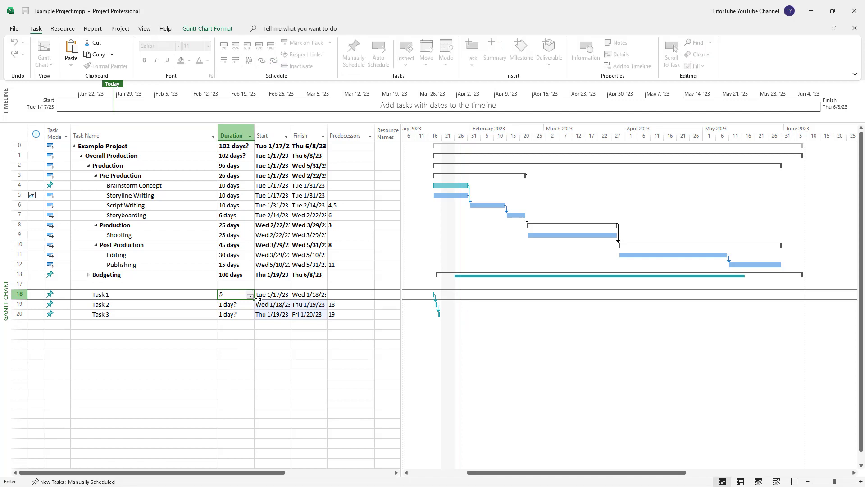
key(Return)
text(5)
key(Return)
text(5)
key(Return)
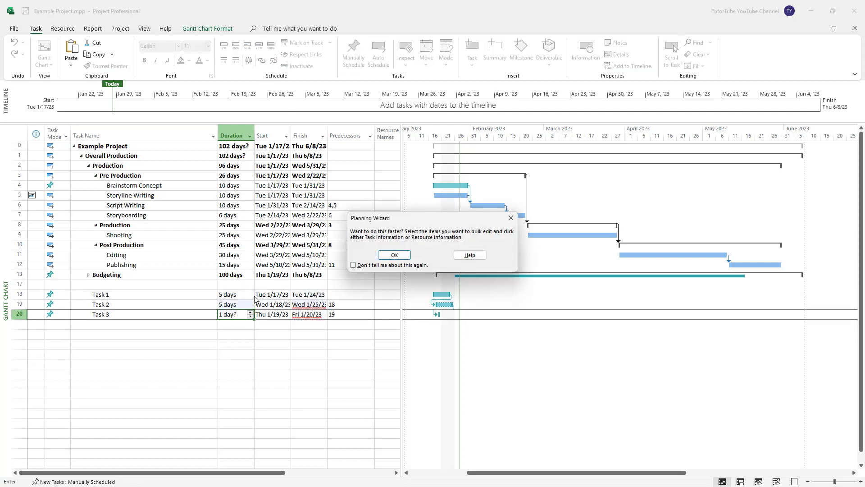
click(394, 255)
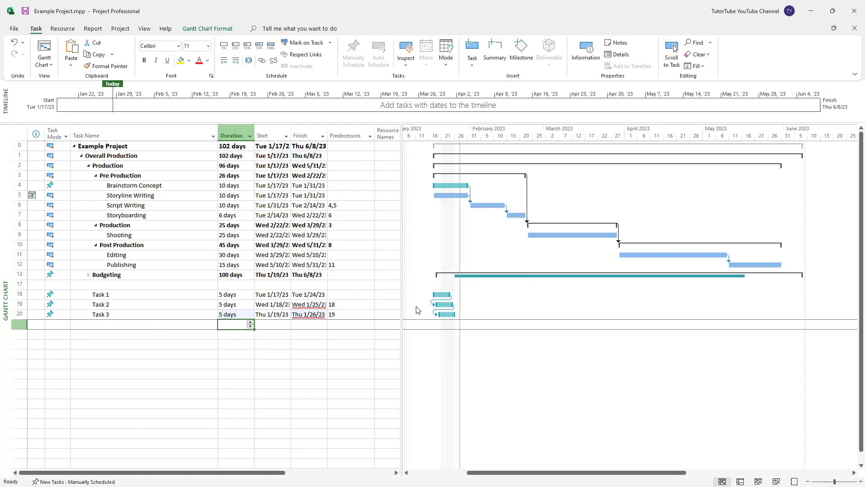
Change the task mode of Task 2, Task 3 and Task 1 to Auto Scheduled.
click(66, 304)
click(66, 305)
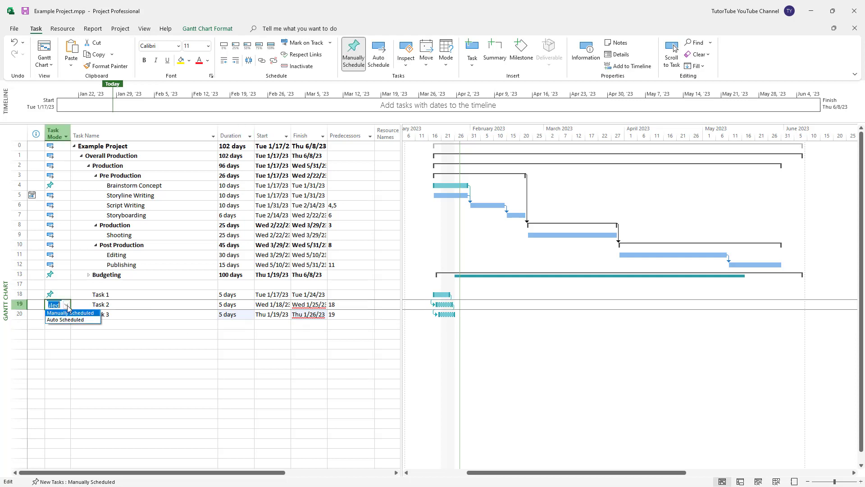
click(65, 320)
click(67, 314)
click(66, 315)
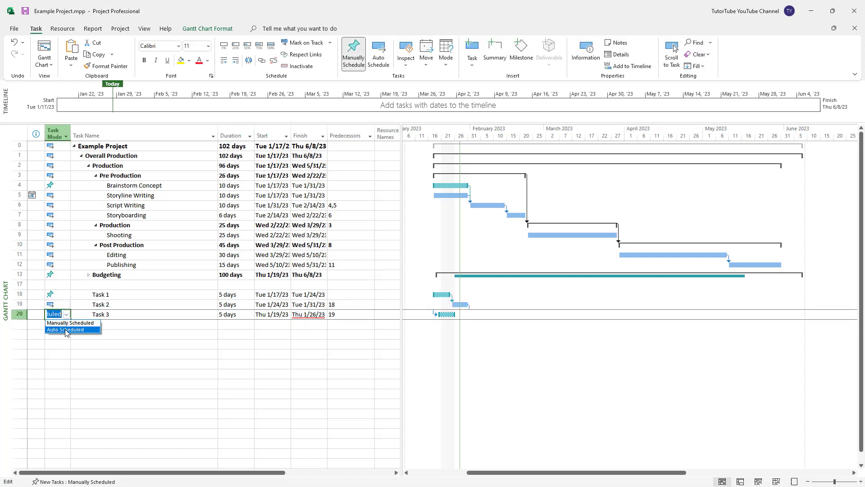
click(66, 330)
click(62, 297)
click(66, 295)
click(65, 310)
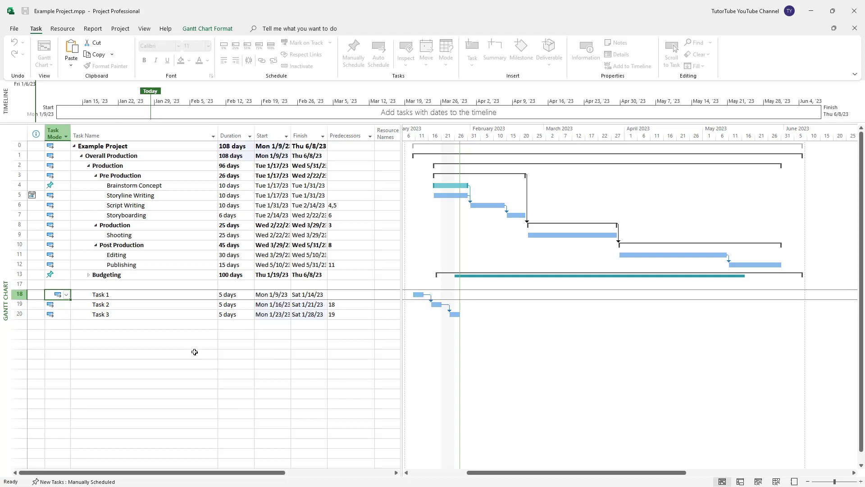
click(204, 351)
Set the start date of Task 1 to January 31, 2023.
click(266, 295)
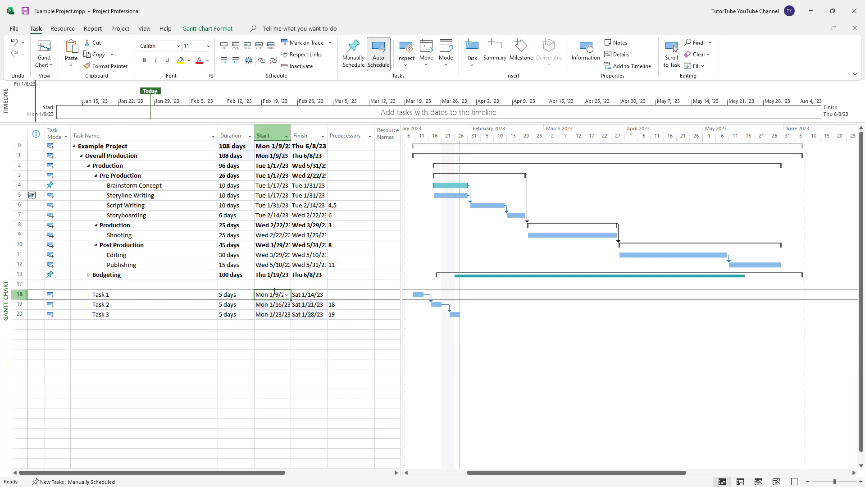
click(286, 295)
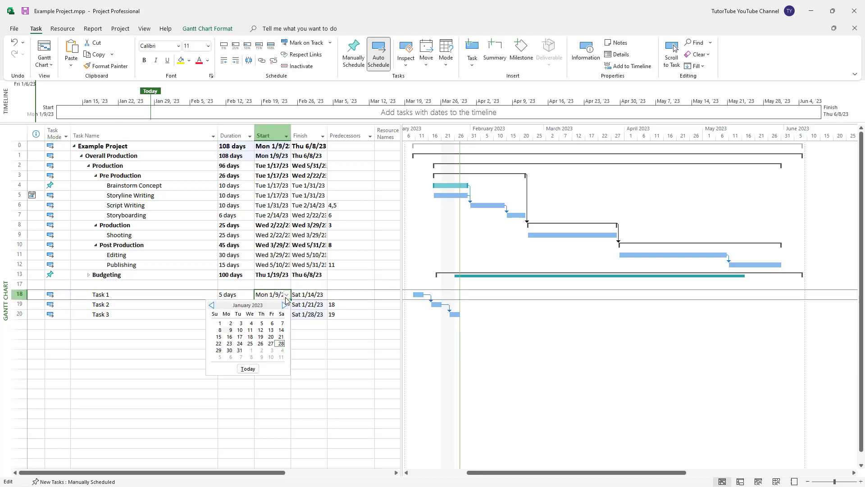
click(240, 350)
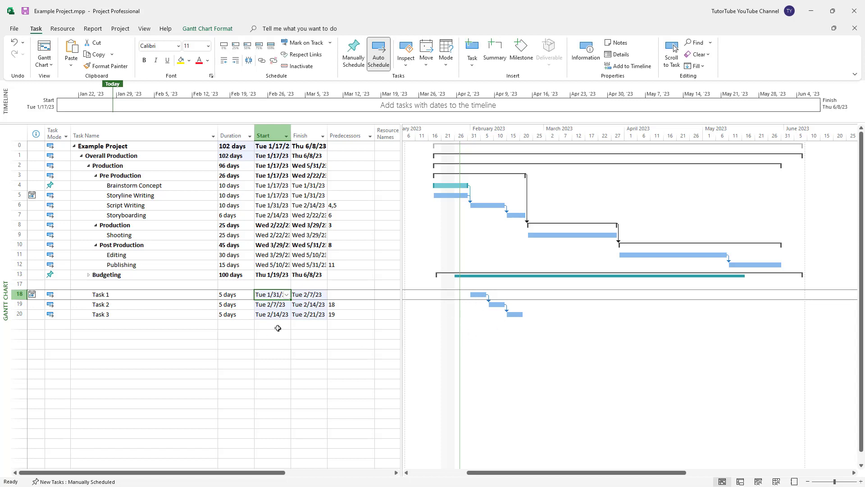
Show the Task Form details pane below the Gantt chart, keeping the three new tasks in view.
click(483, 294)
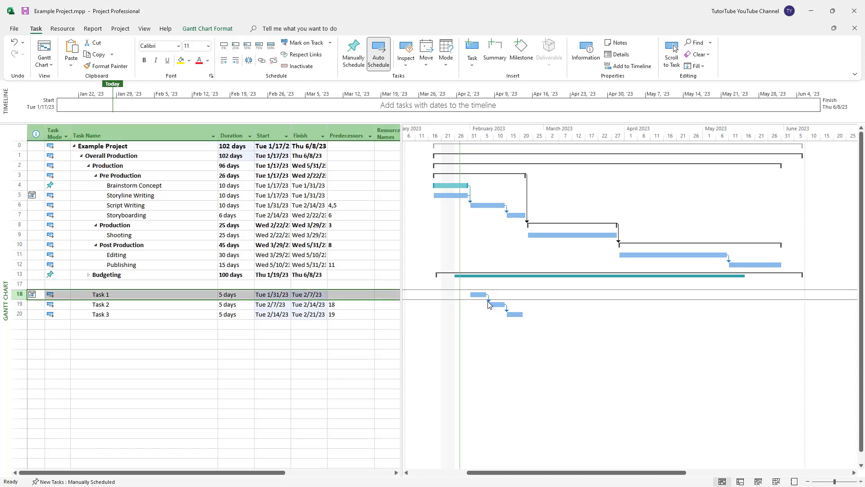
click(345, 315)
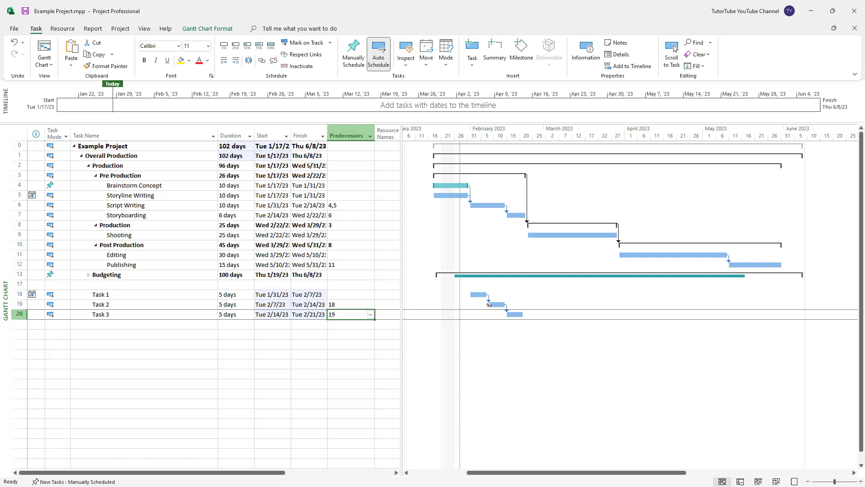
click(144, 29)
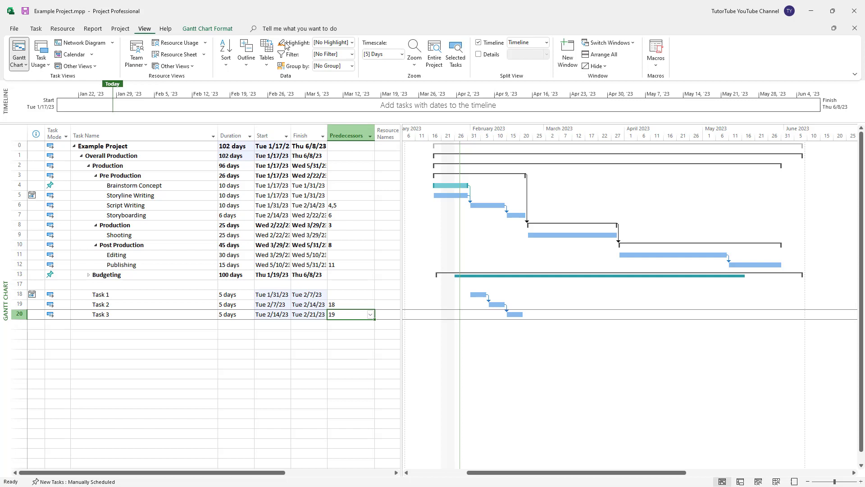
click(479, 54)
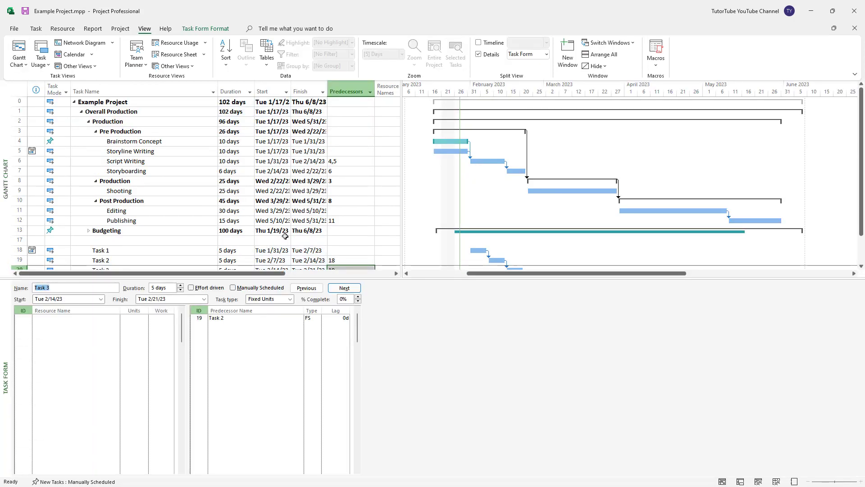
scroll(287, 240, down, 7)
scroll(289, 241, up, 2)
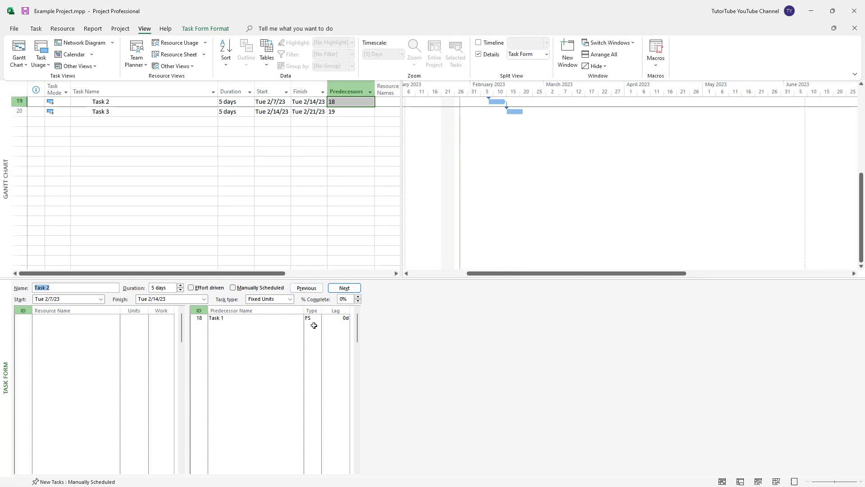
scroll(348, 222, up, 1)
Review the predecessor details of Task 1, Task 2 and Task 3 in the Task Form.
click(298, 131)
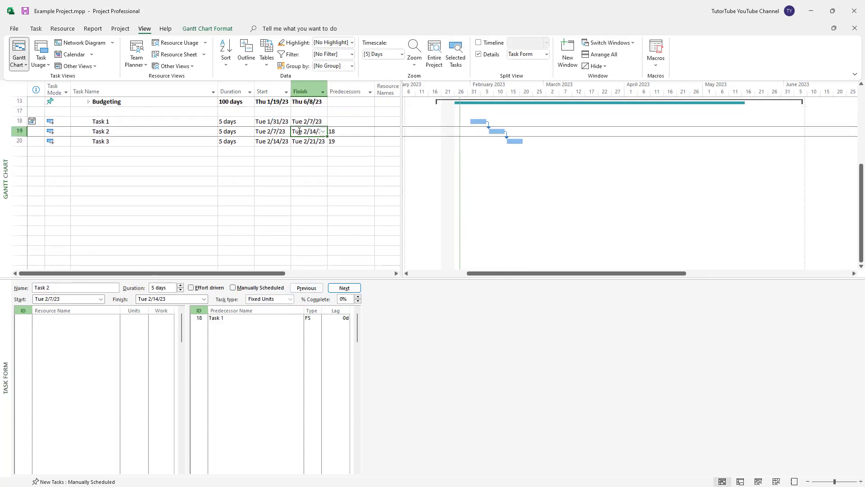
click(296, 141)
click(293, 123)
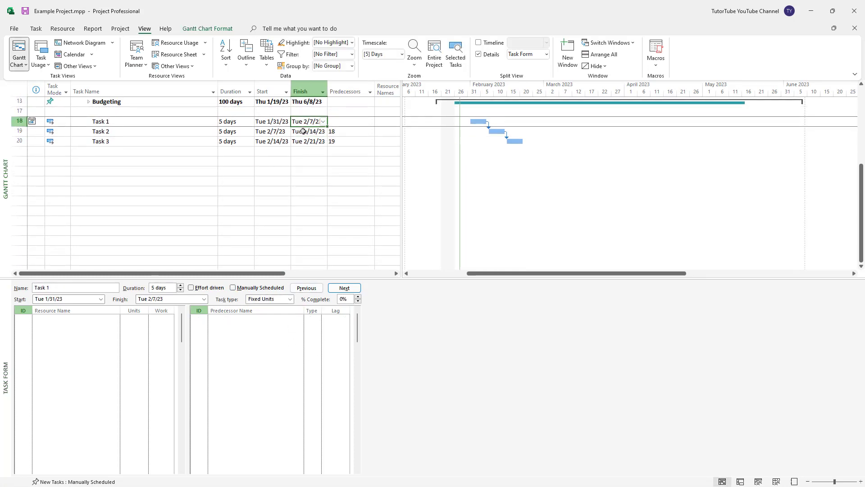
click(305, 131)
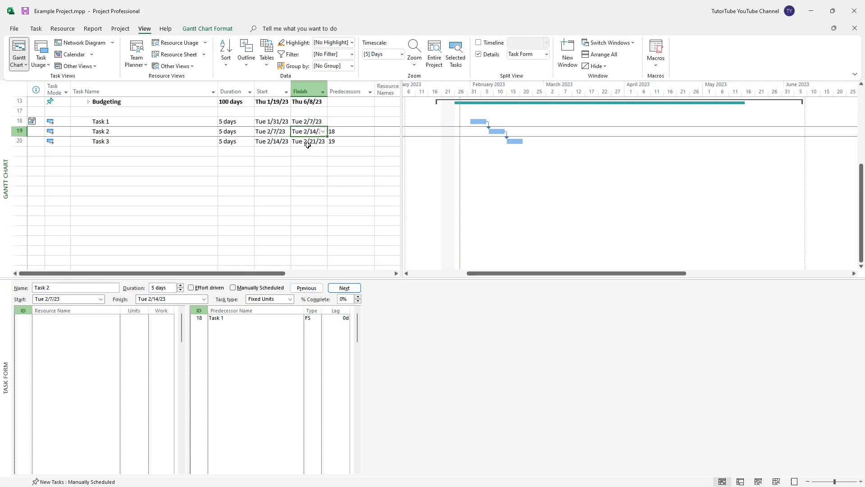
Change Task 3's dependency on Task 2 to finish-to-finish (FF) in the Task Form and apply it.
click(308, 143)
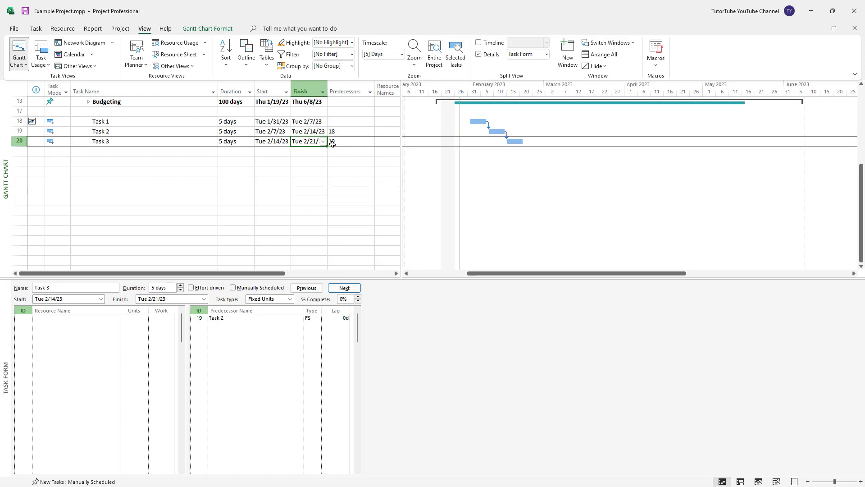
click(312, 317)
click(318, 318)
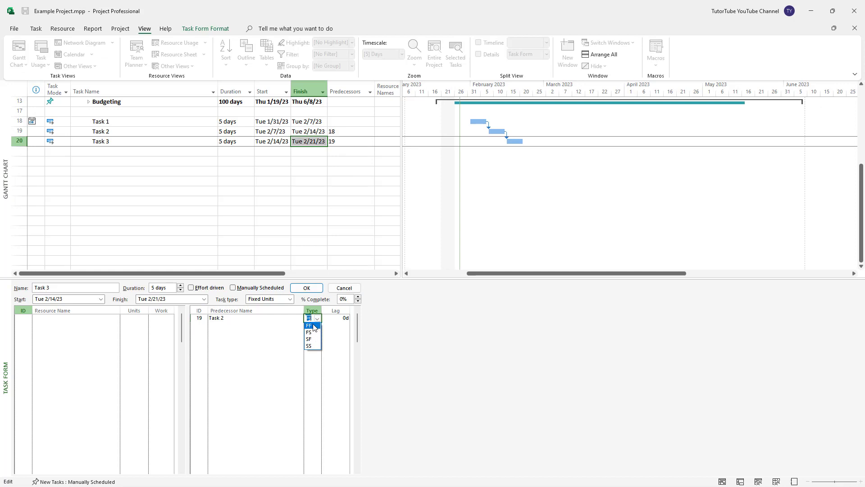
click(309, 325)
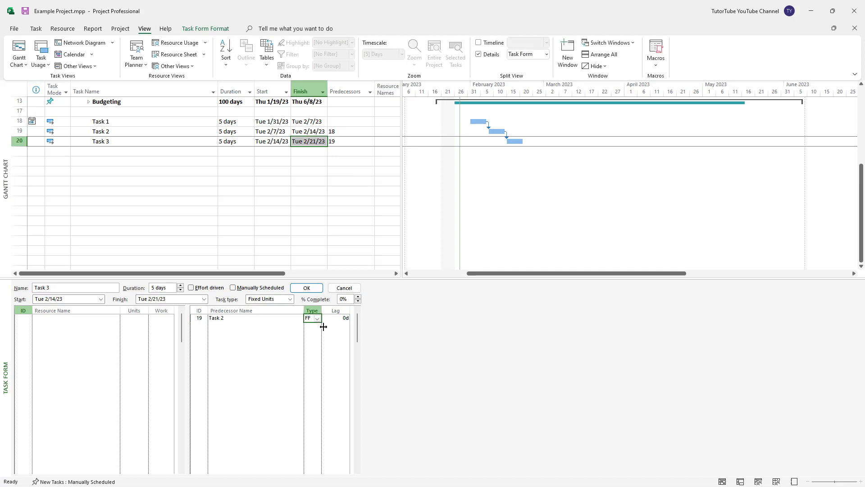
click(416, 188)
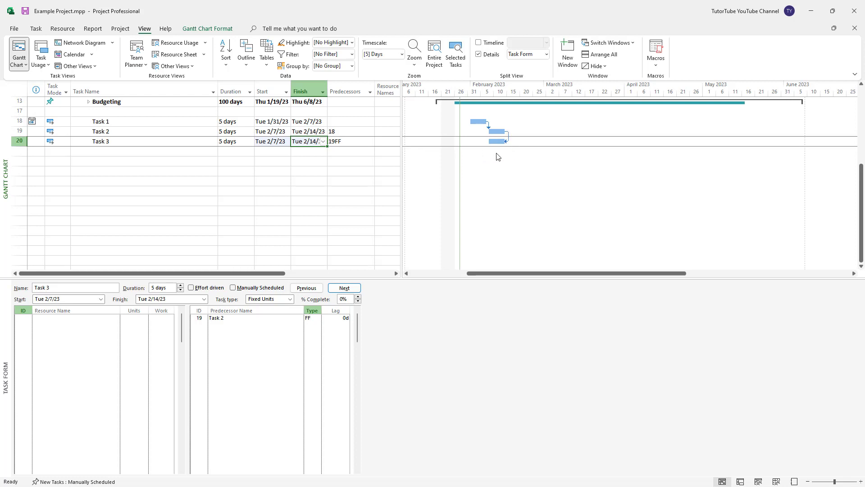
Change Task 2's dependency on Task 1 to start-to-finish (SF) in the Task Form and apply it.
click(318, 132)
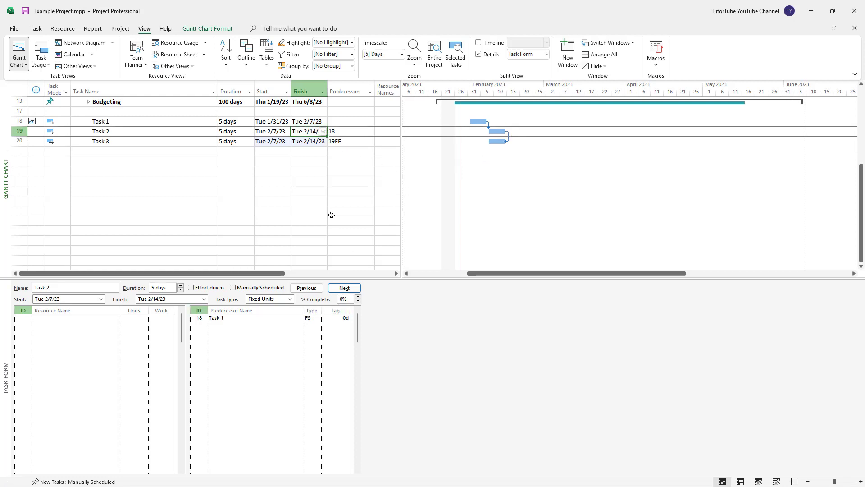
click(311, 317)
click(318, 319)
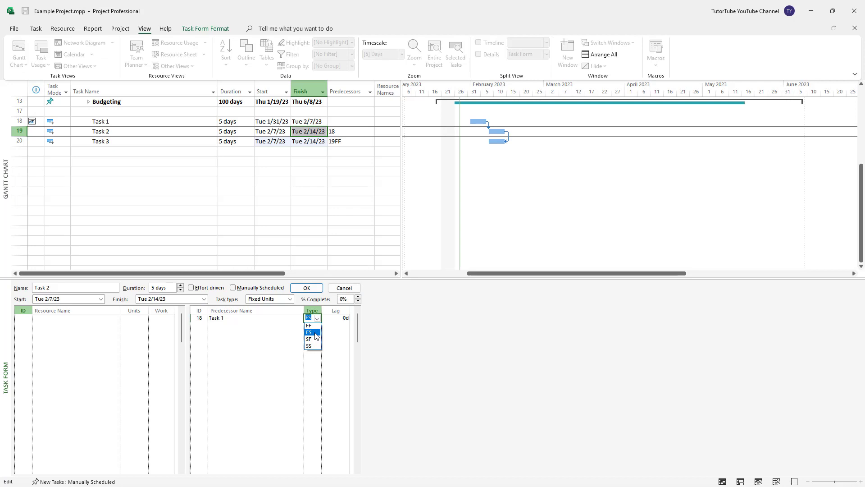
click(311, 339)
key(Return)
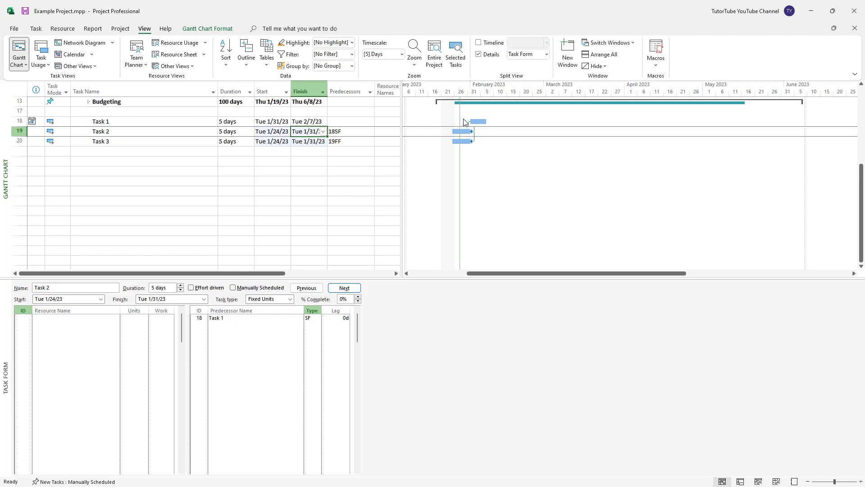
Change Task 2's dependency on Task 1 to start-to-start (SS) in the Task Form, apply it, and select Task 1's Gantt bar.
click(313, 317)
click(317, 318)
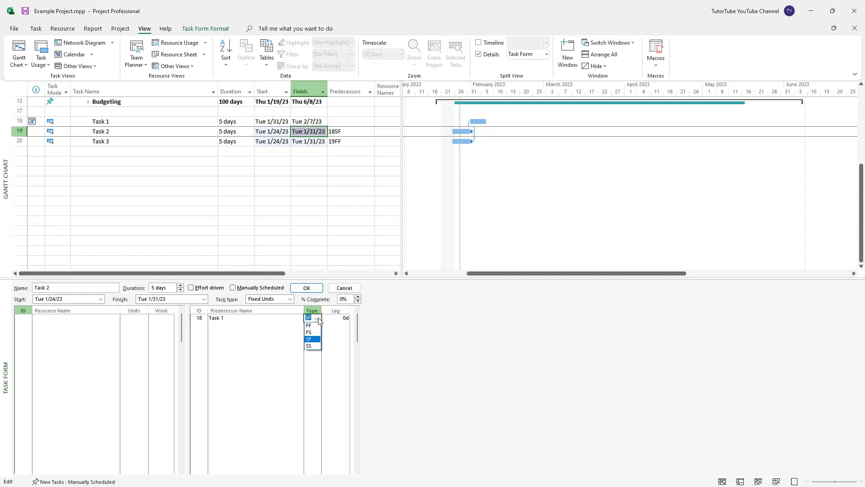
click(315, 346)
click(307, 288)
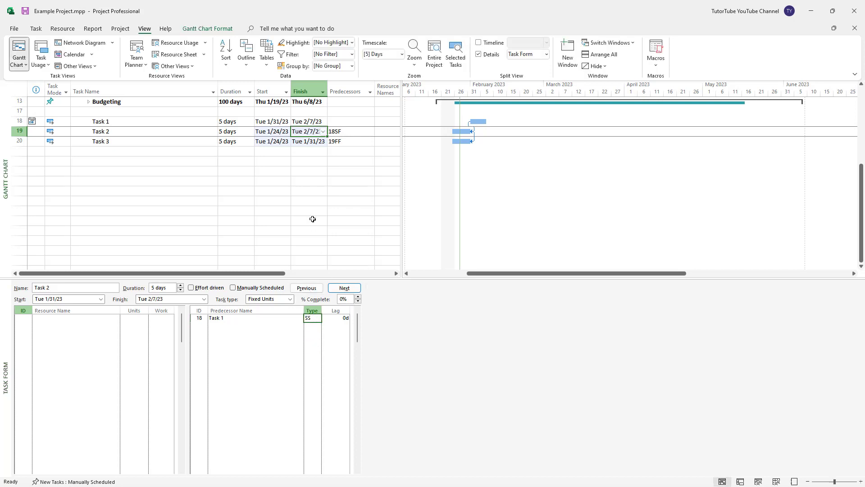
click(477, 121)
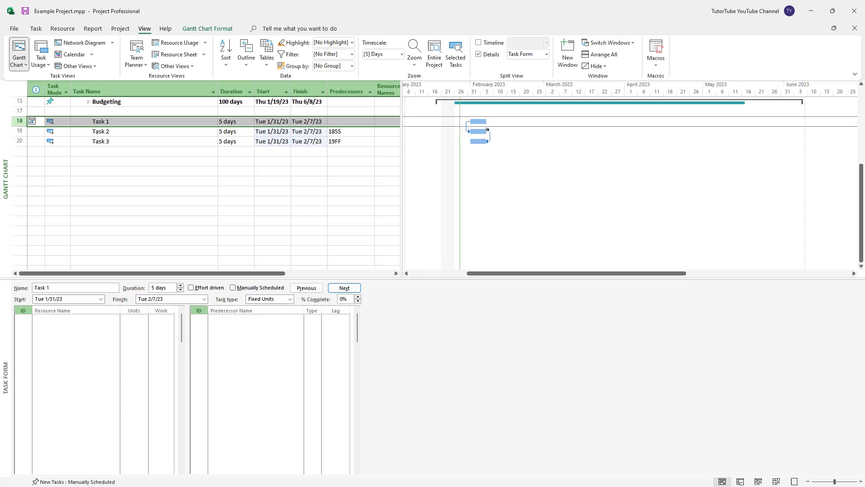
Set the duration of Task 2 to 7 days and the duration of Task 3 to 8 days.
click(270, 160)
click(248, 131)
text(7)
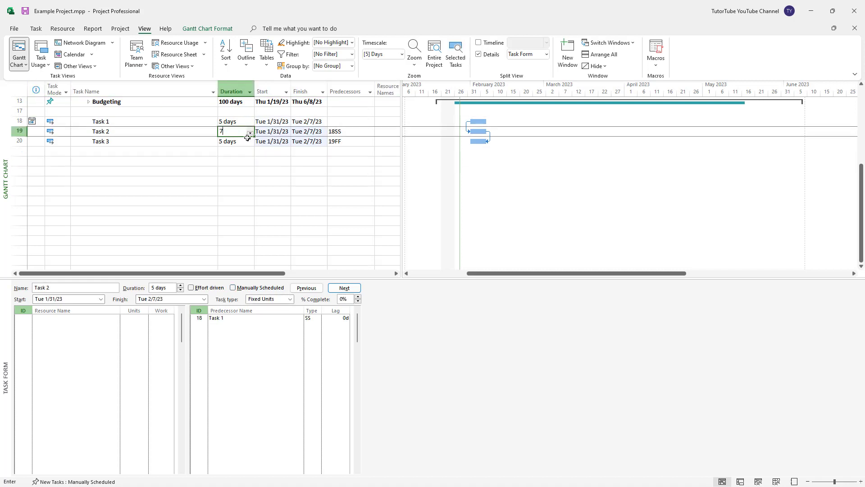
key(Return)
text(8)
key(Return)
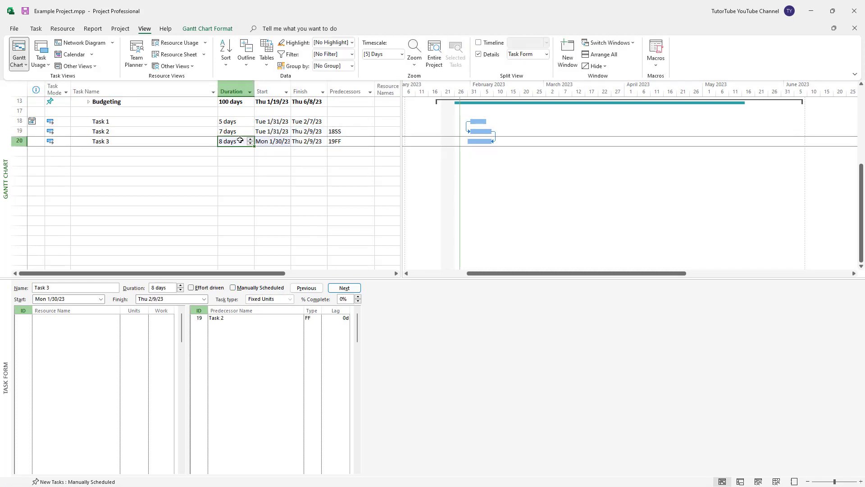
Set Task 3's duration to 2 days and change it again to 3 days.
click(248, 138)
text(2)
key(Return)
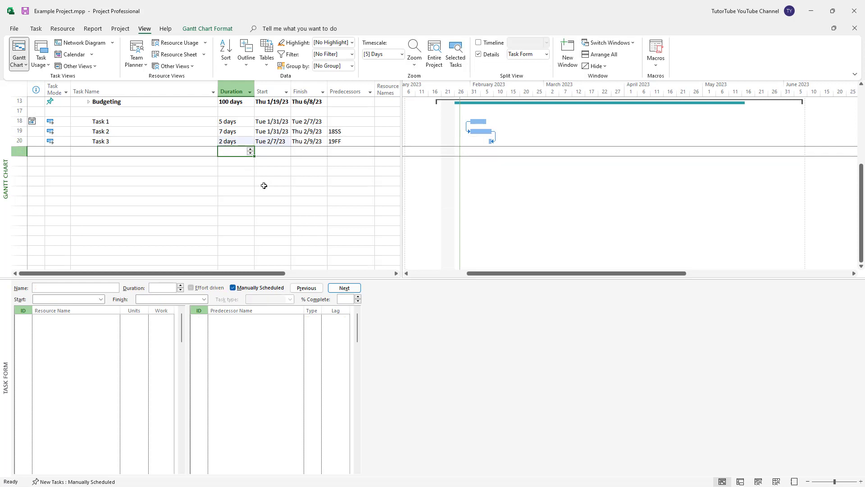
click(242, 143)
text(3)
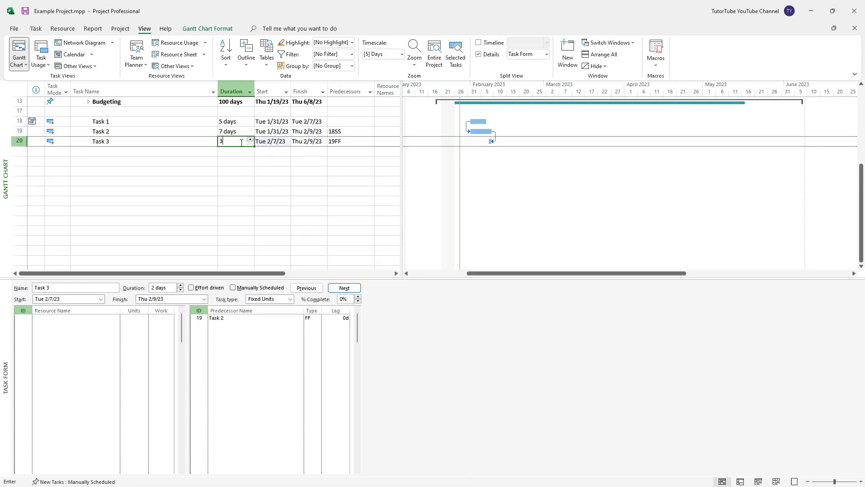
key(Return)
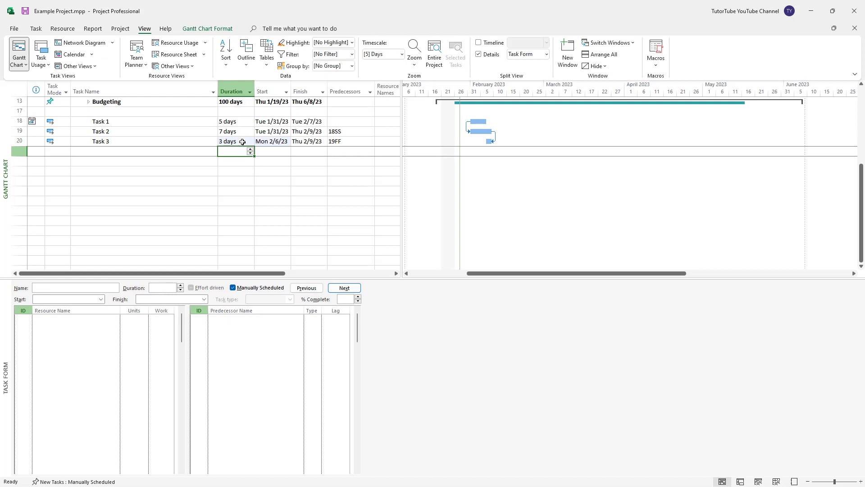
Select the duration cells of Task 1, Task 2 and Task 3 together.
drag(230, 122, 238, 143)
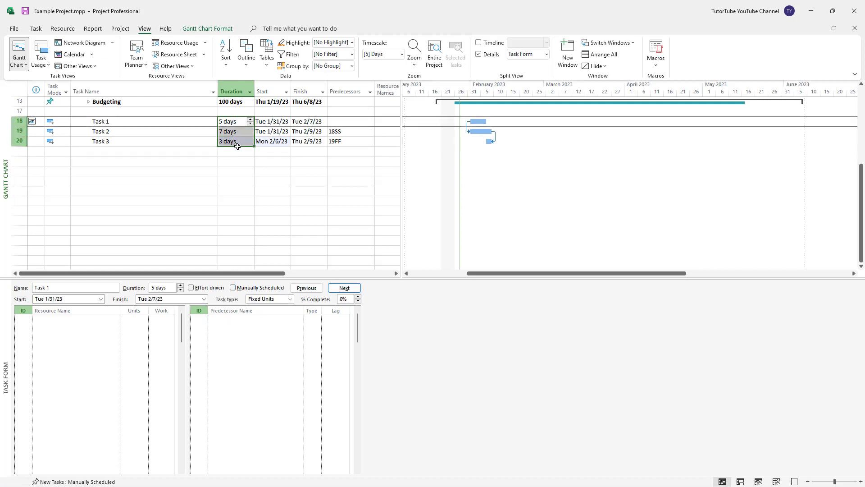